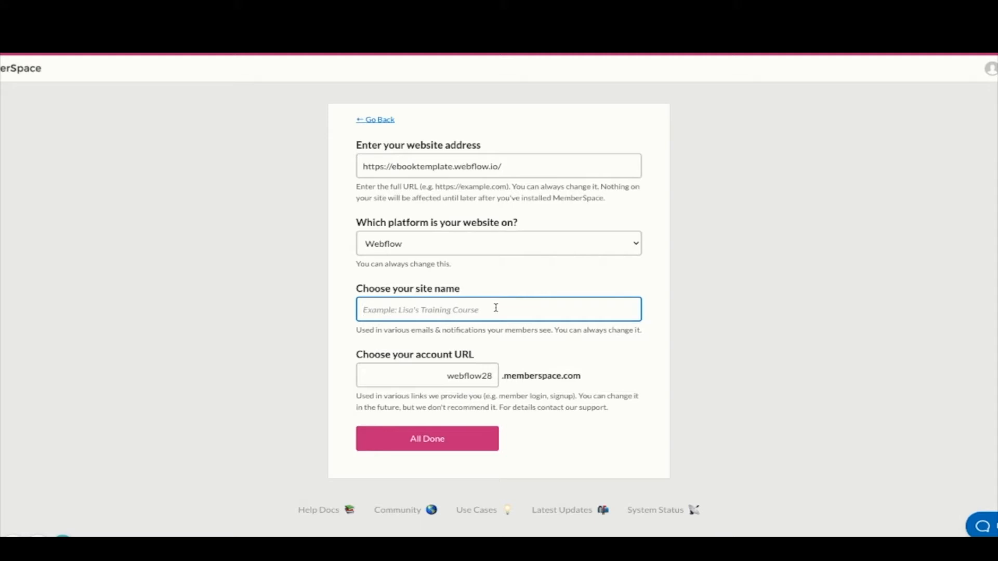
Set the site name to "Helping Creatives eBook".
type("Creatives E")
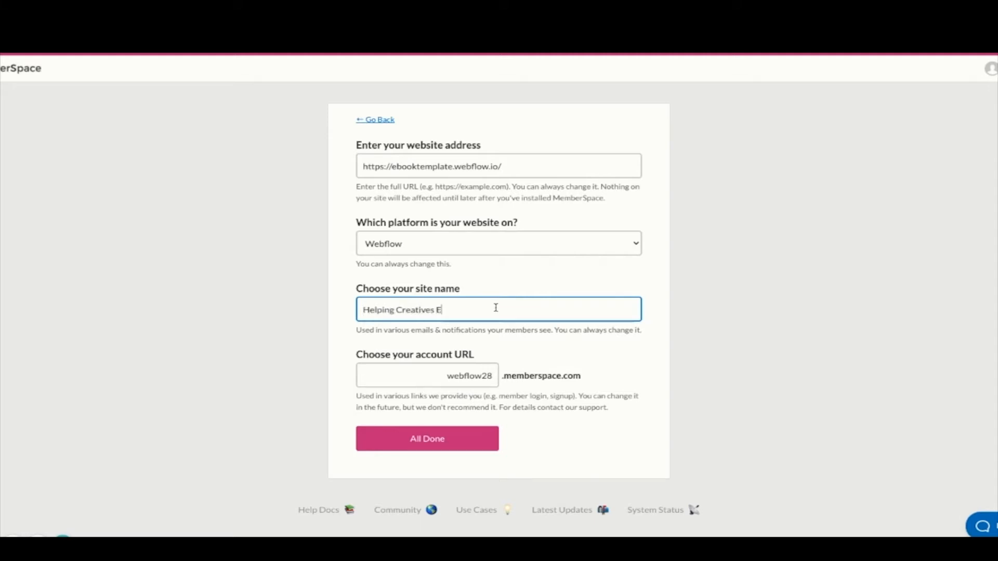
key("BackSpace")
type("eBook")
Set the account URL to helpingcreatives.memberspace.com and submit the site details.
left_click(447, 378)
left_click_drag(447, 379, 525, 381)
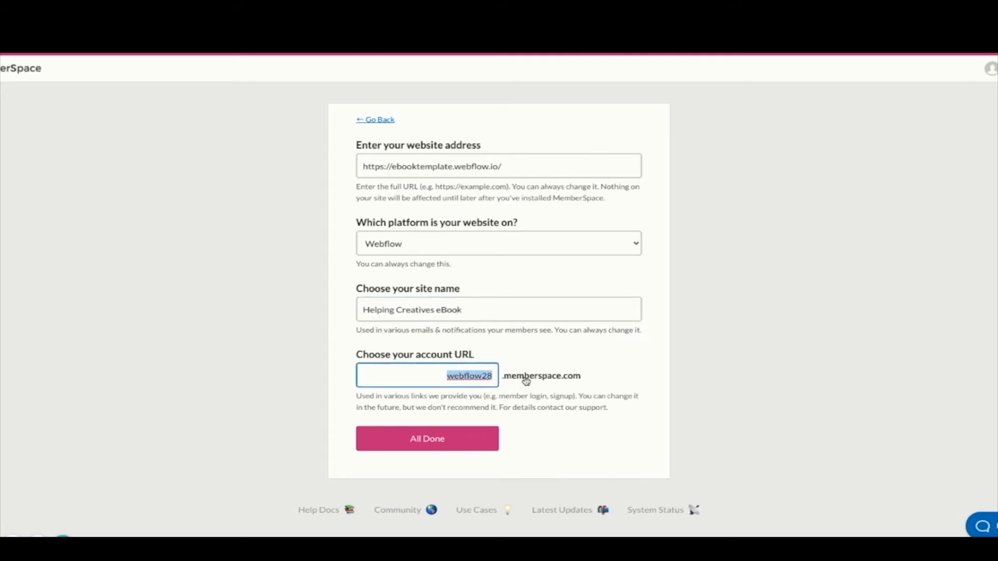
key("BackSpace")
type("lpingcreatives")
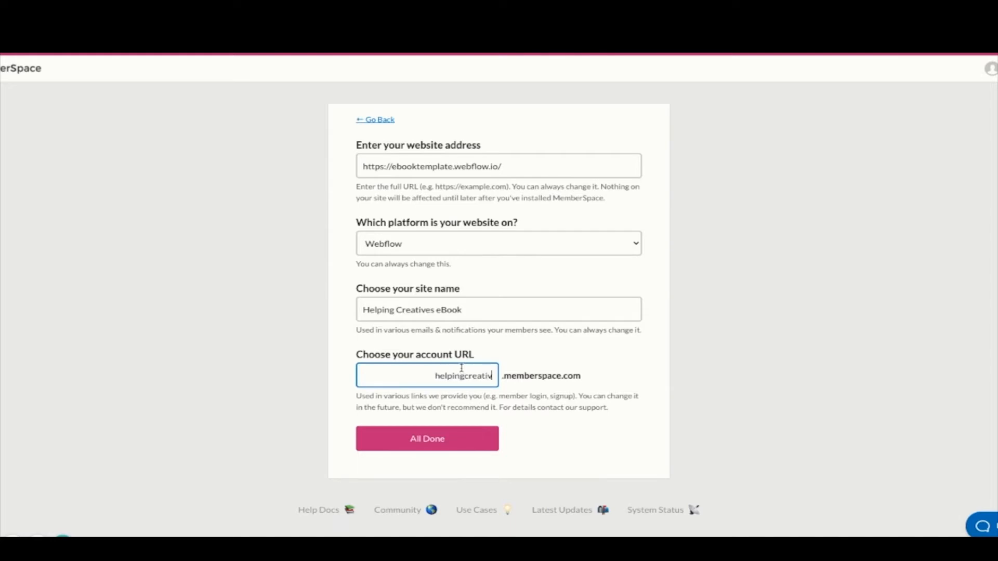
left_click(451, 442)
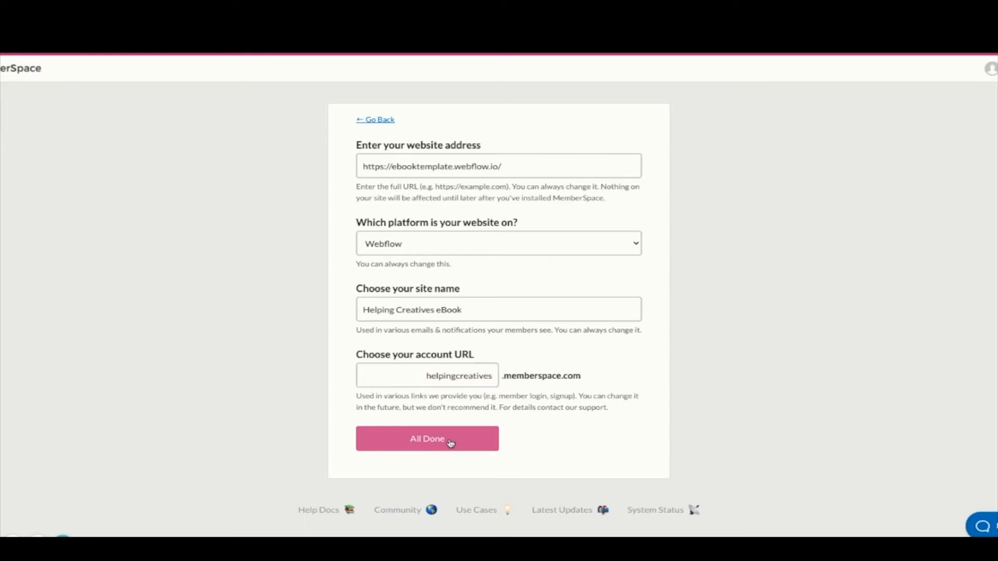
left_click(420, 442)
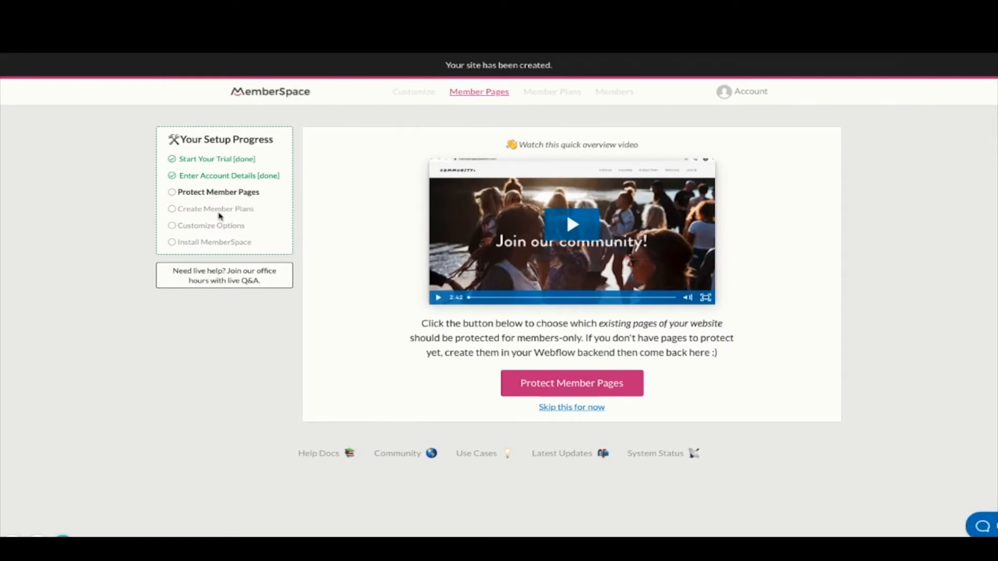
Add the /purchased page as a protected member page, checking the site's pages in Webflow before adding it.
left_click(576, 387)
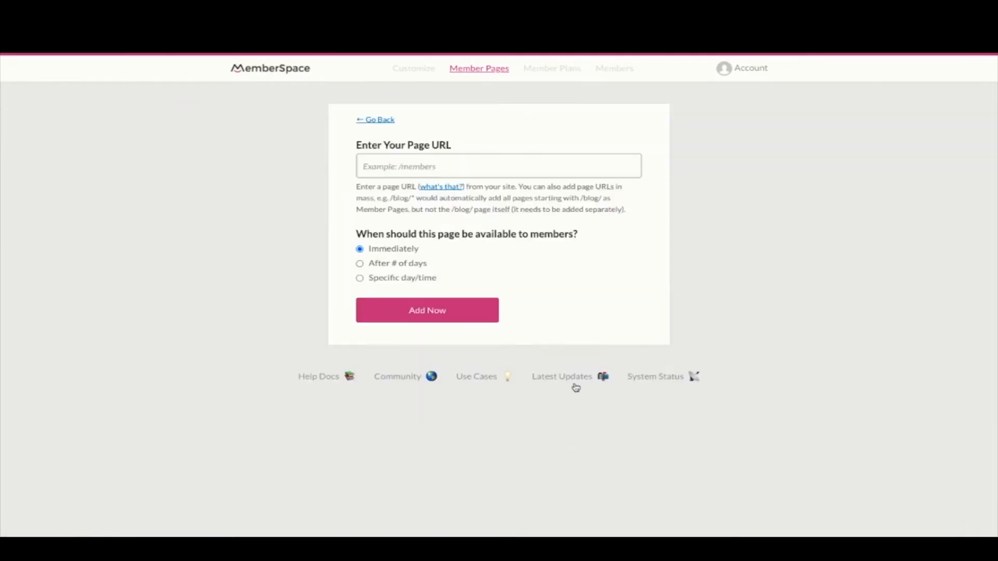
left_click(432, 167)
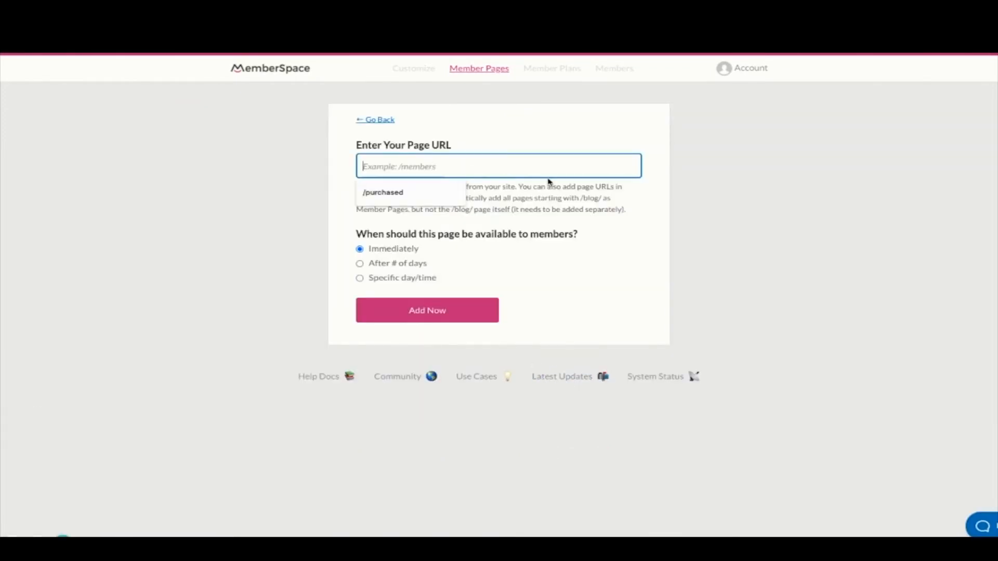
left_click(394, 194)
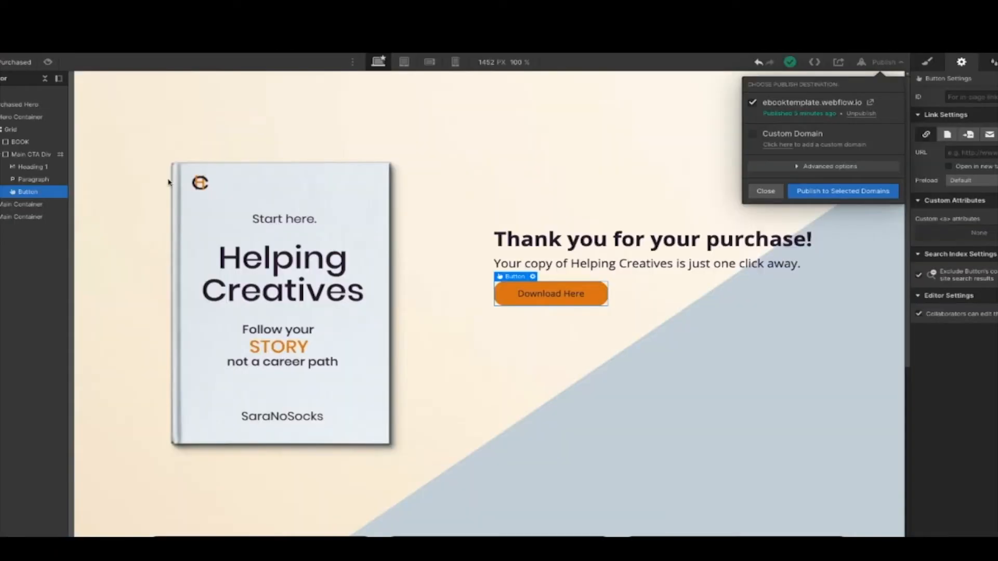
left_click(1, 138)
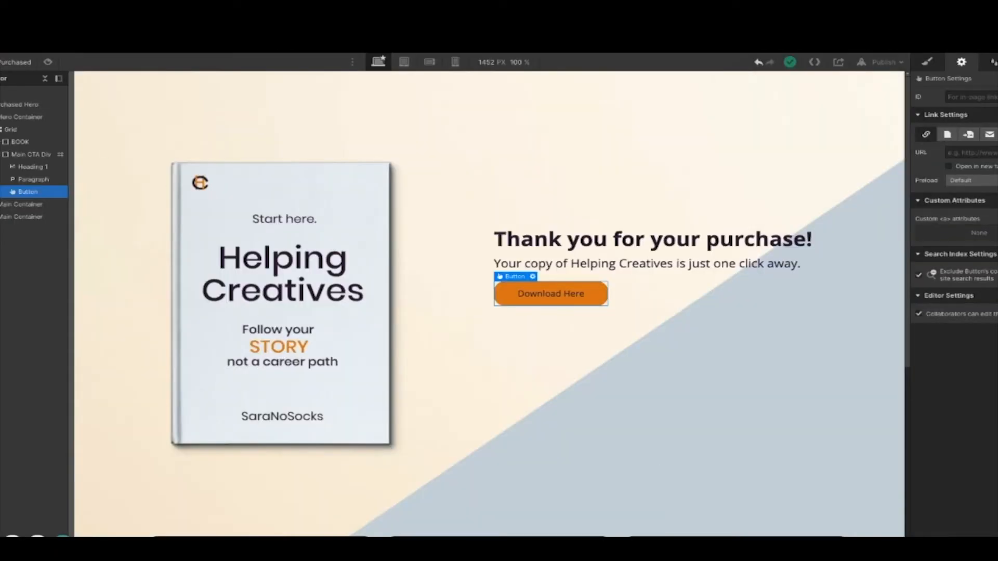
left_click(1, 138)
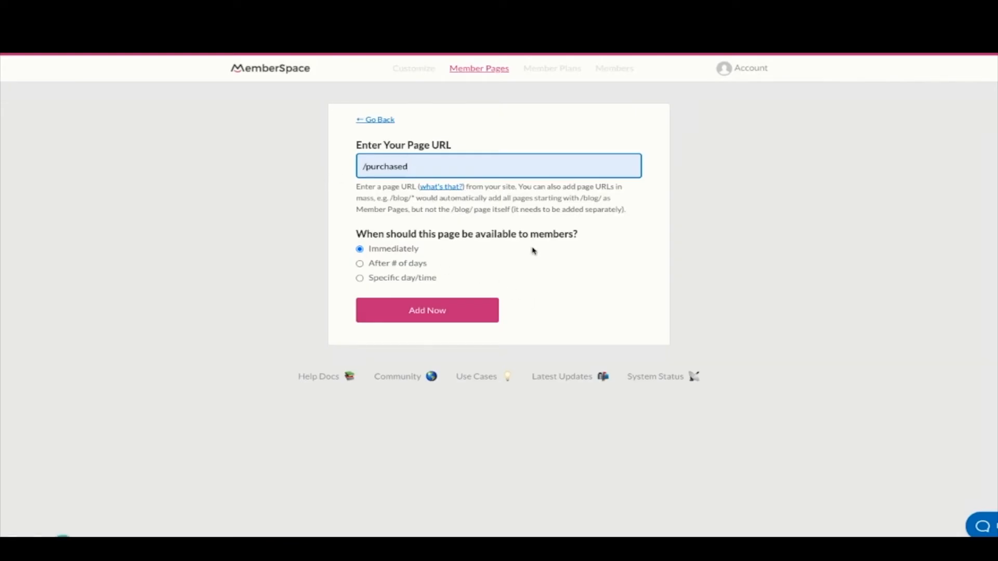
left_click(429, 314)
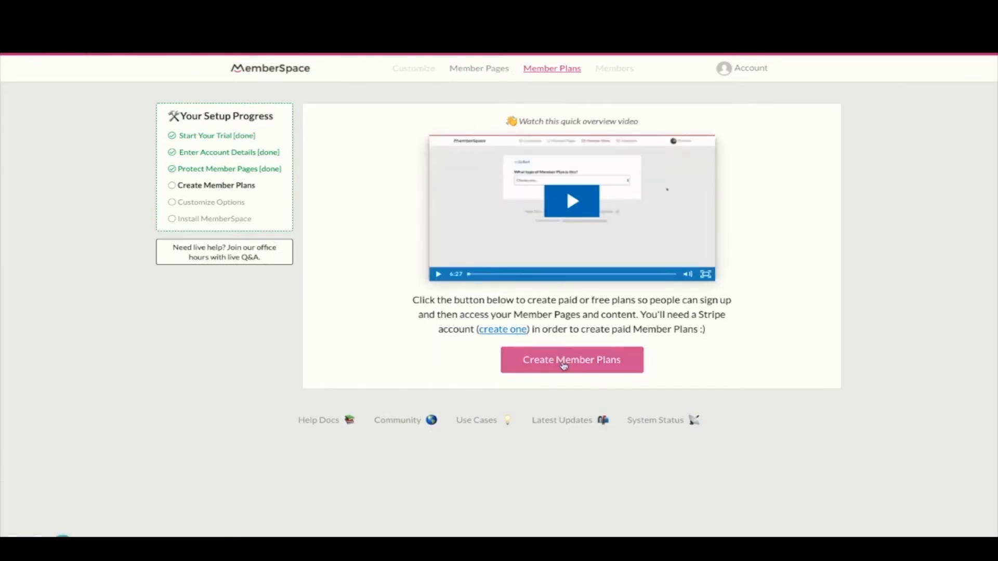
Start a new member plan and set its type to Free (no payment).
left_click(564, 366)
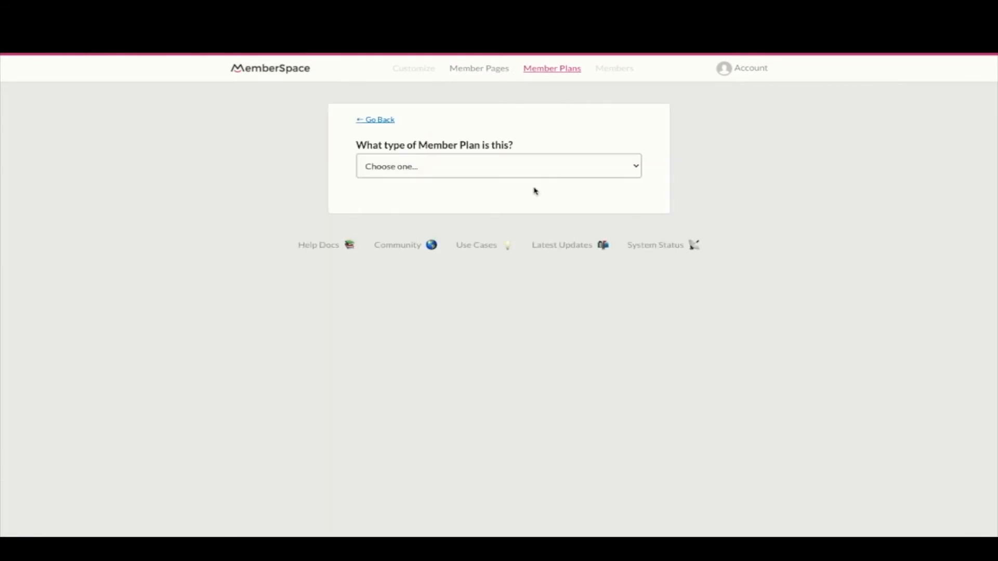
left_click(636, 167)
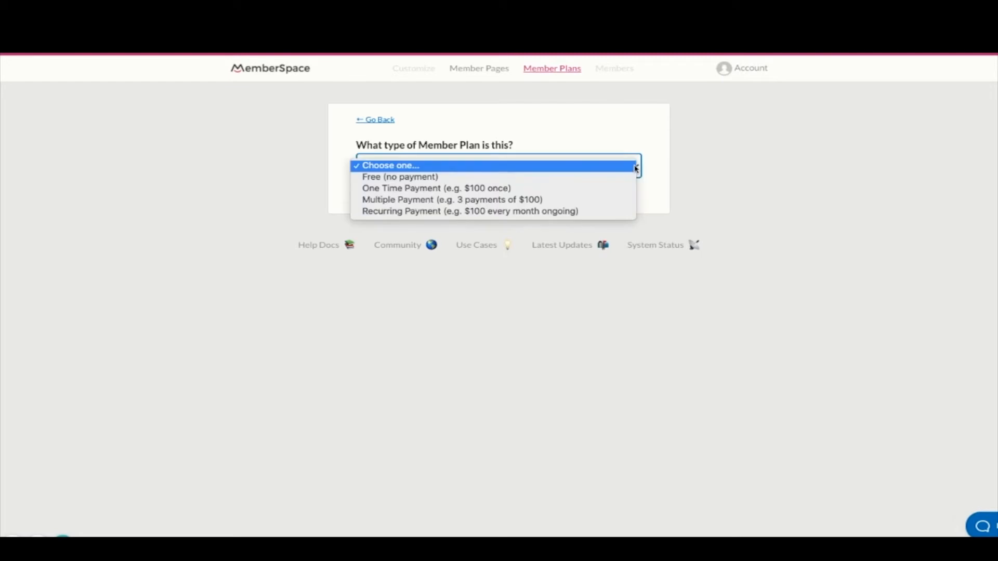
left_click(620, 189)
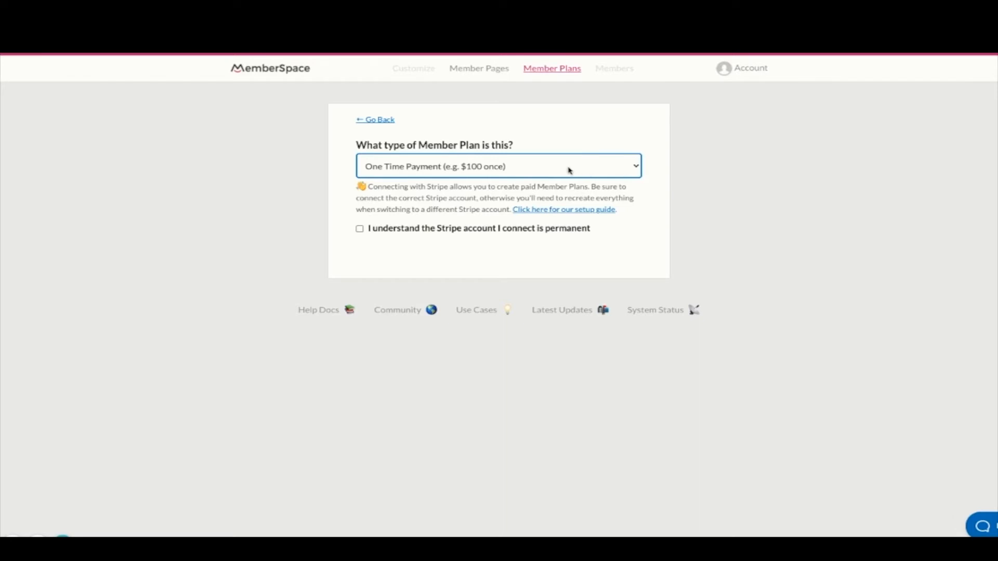
left_click(639, 169)
left_click(613, 155)
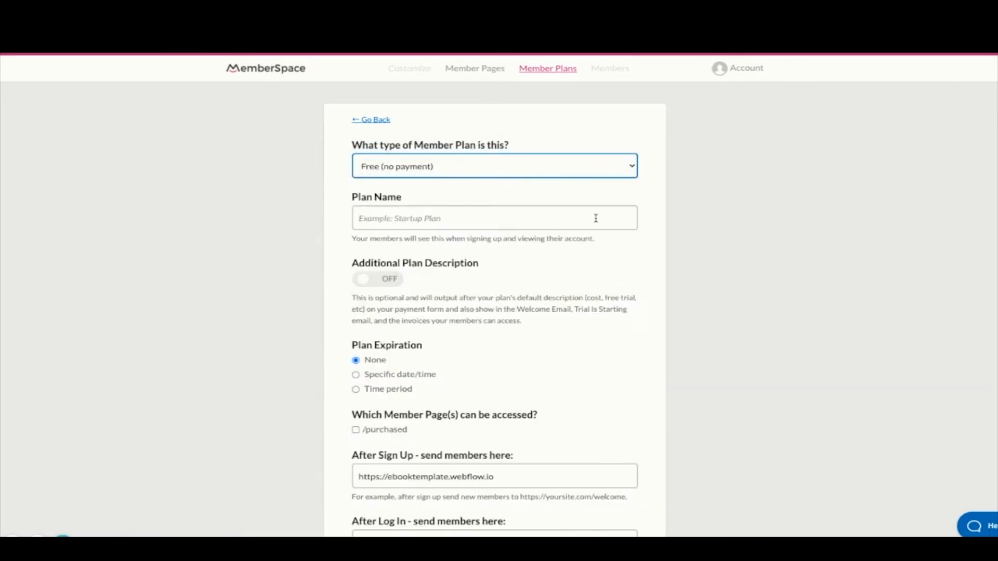
Name the plan "ebook Purchase" and give it access to the /purchased member page.
left_click(544, 232)
left_click(519, 224)
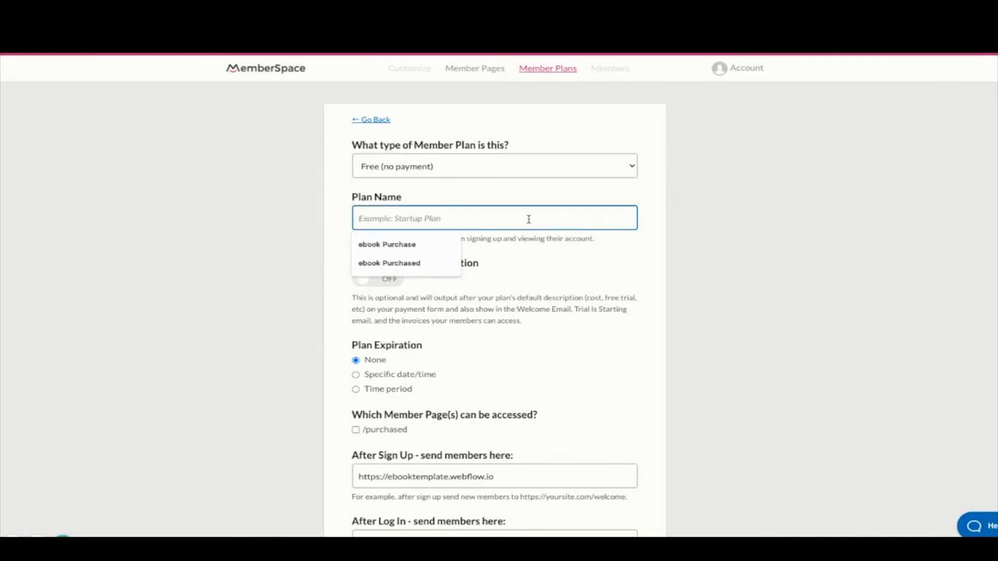
left_click(422, 247)
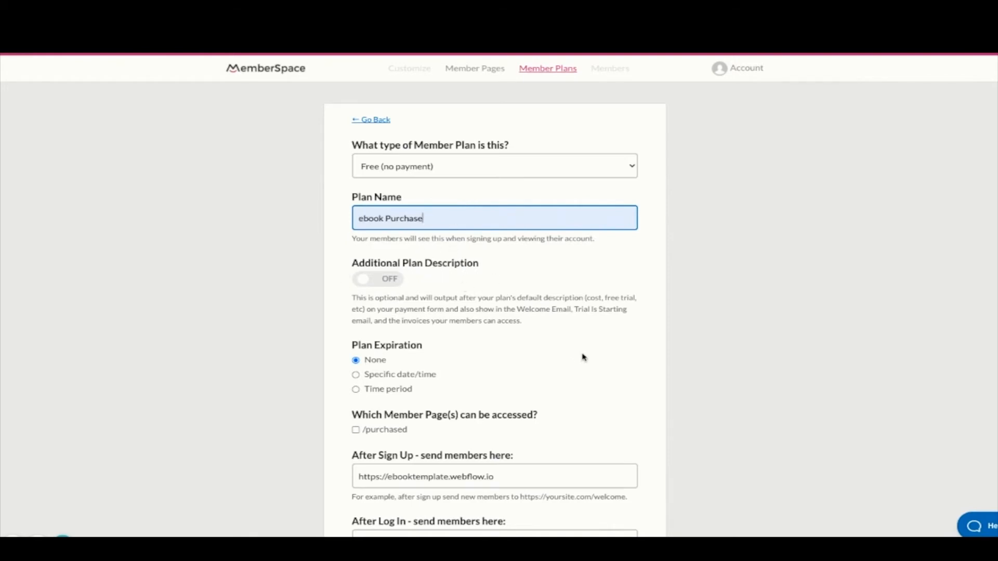
scroll(584, 358, "down", 2)
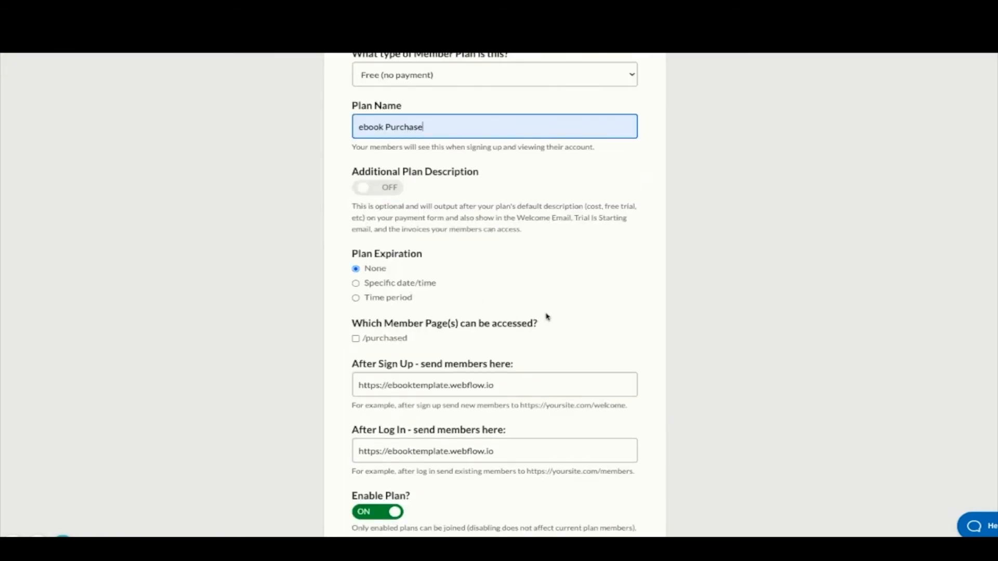
scroll(547, 314, "down", 1)
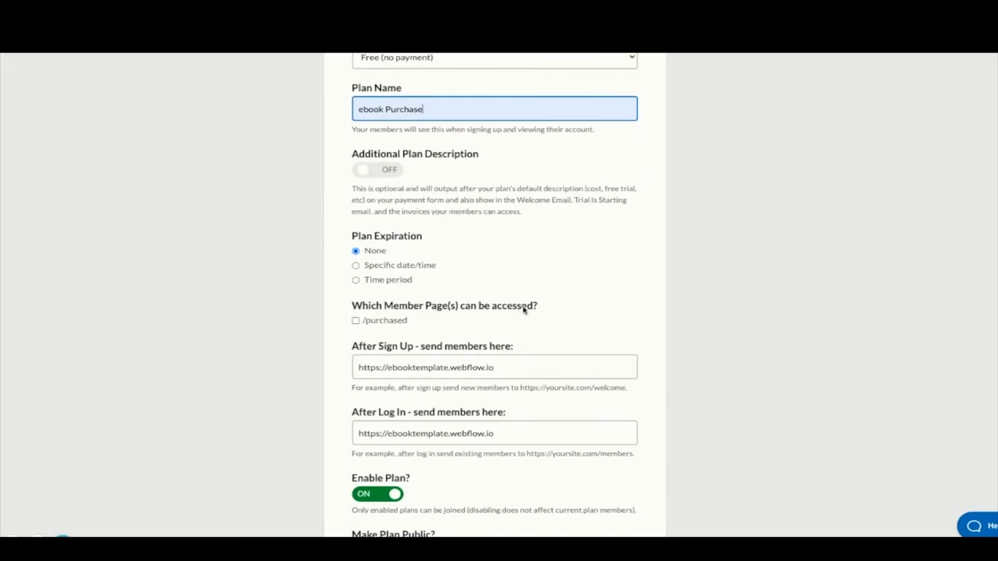
left_click(356, 323)
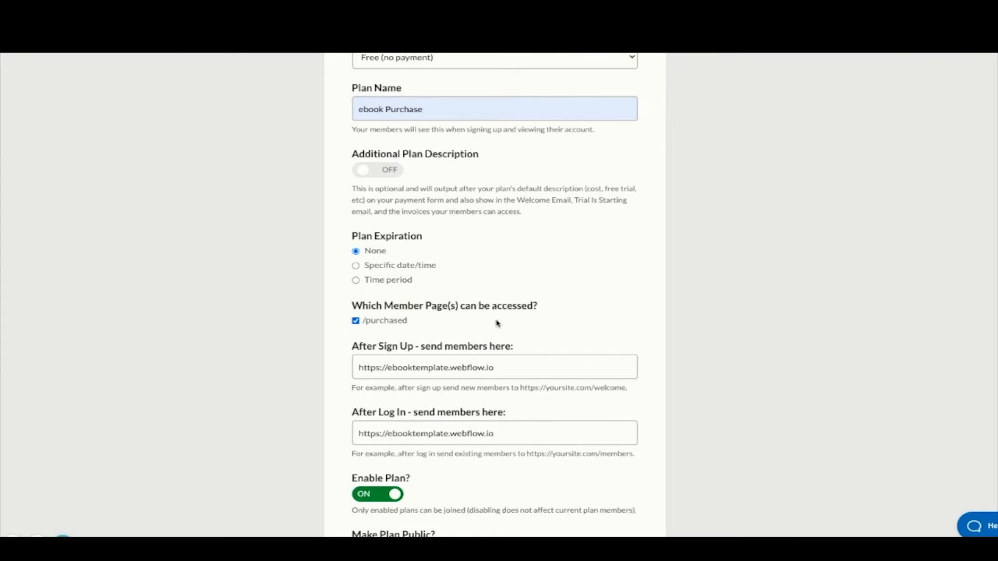
left_click(504, 369)
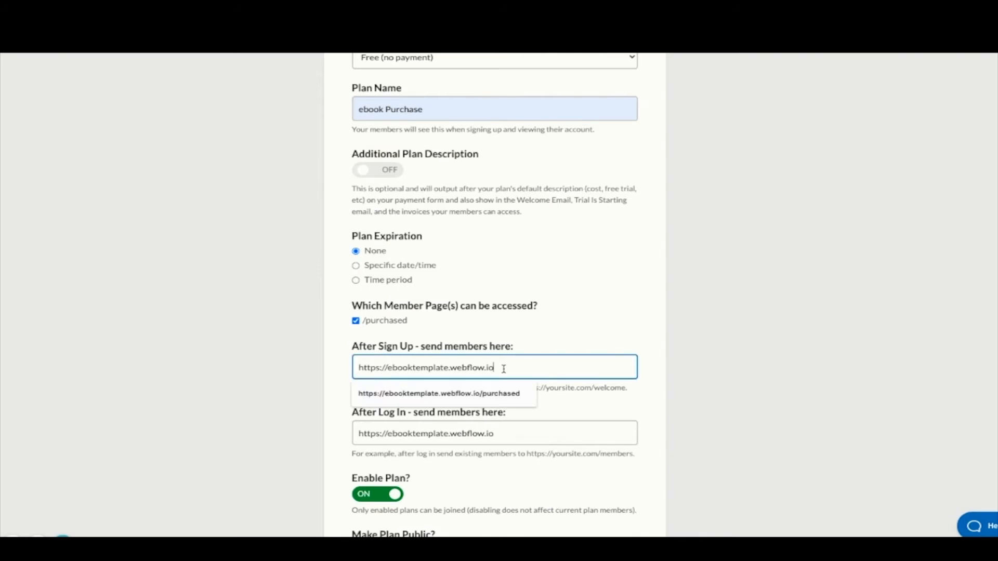
left_click(501, 395)
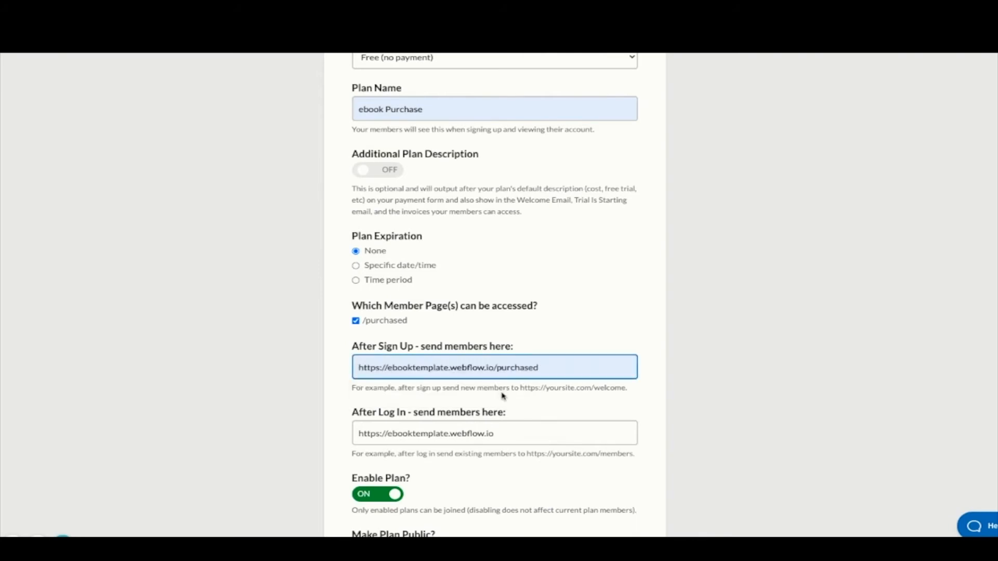
left_click(512, 437)
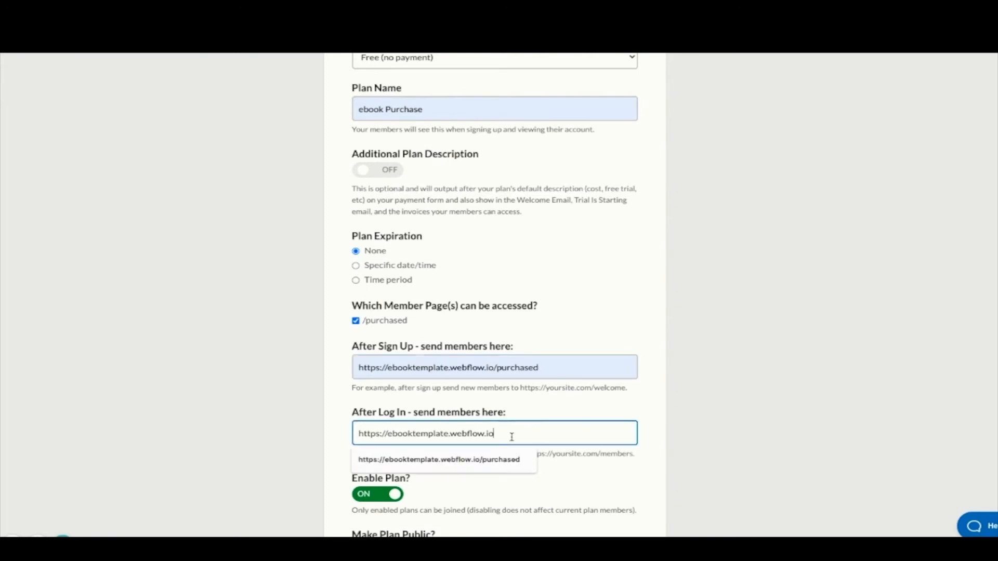
left_click(511, 466)
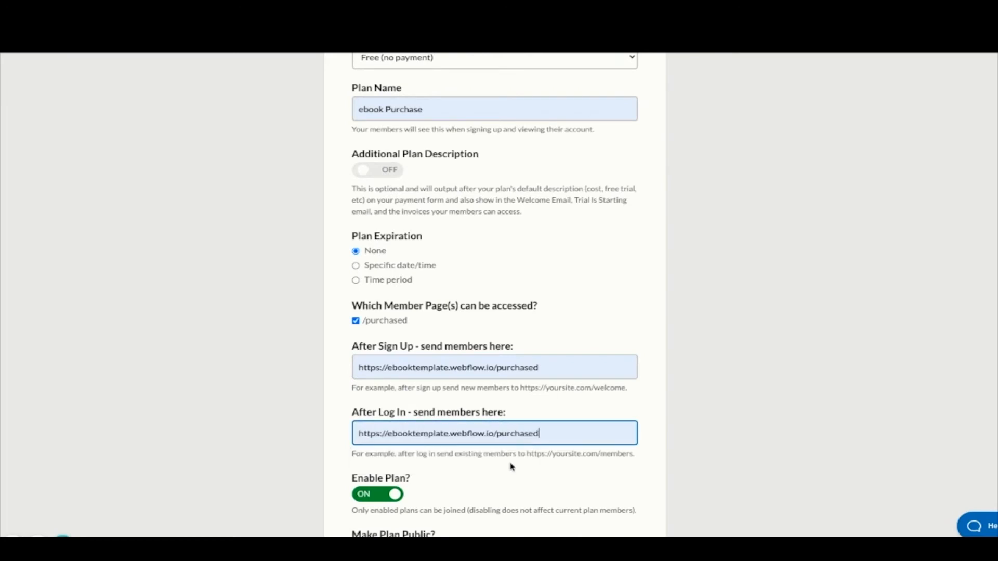
left_click(576, 414)
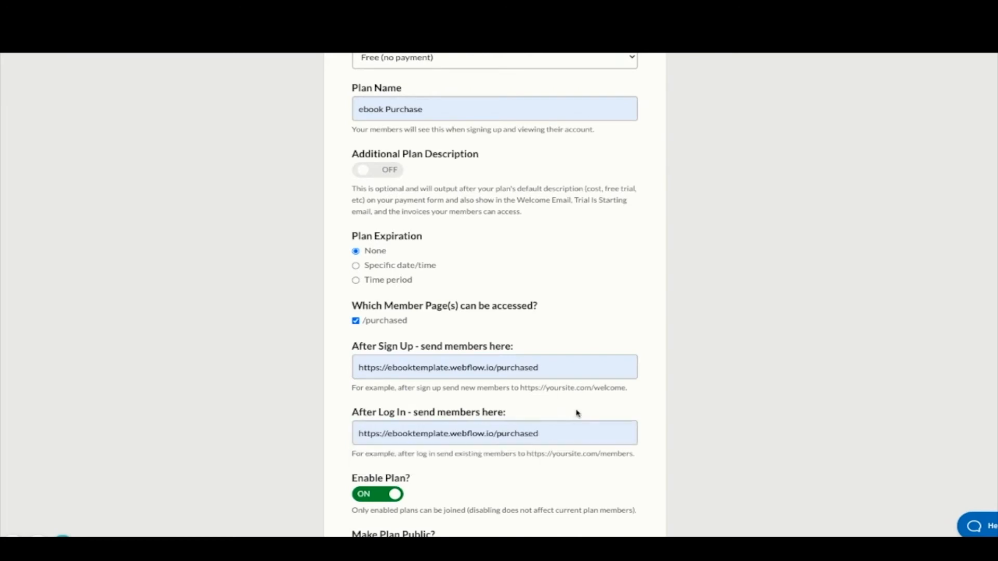
scroll(576, 413, "down", 2)
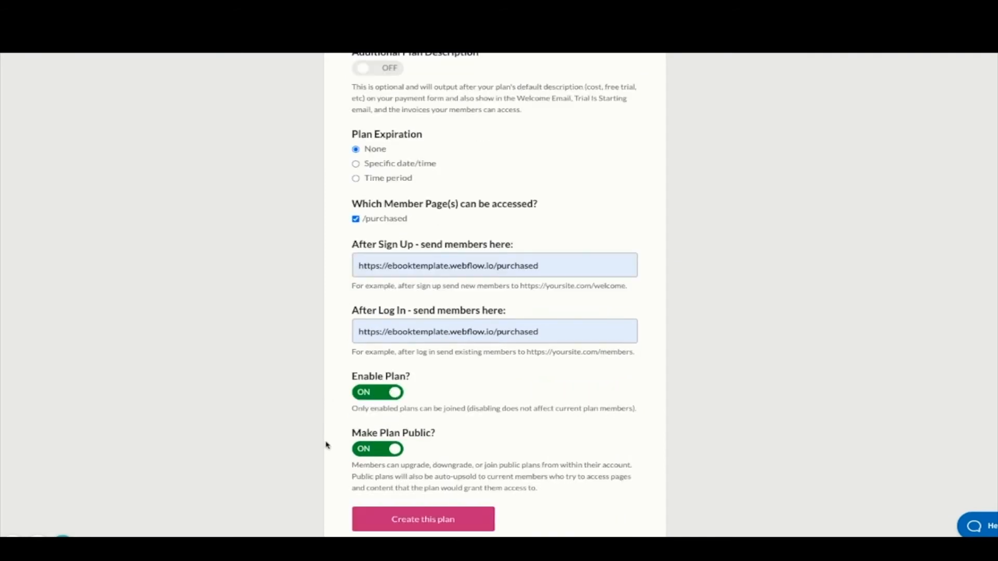
scroll(485, 450, "down", 1)
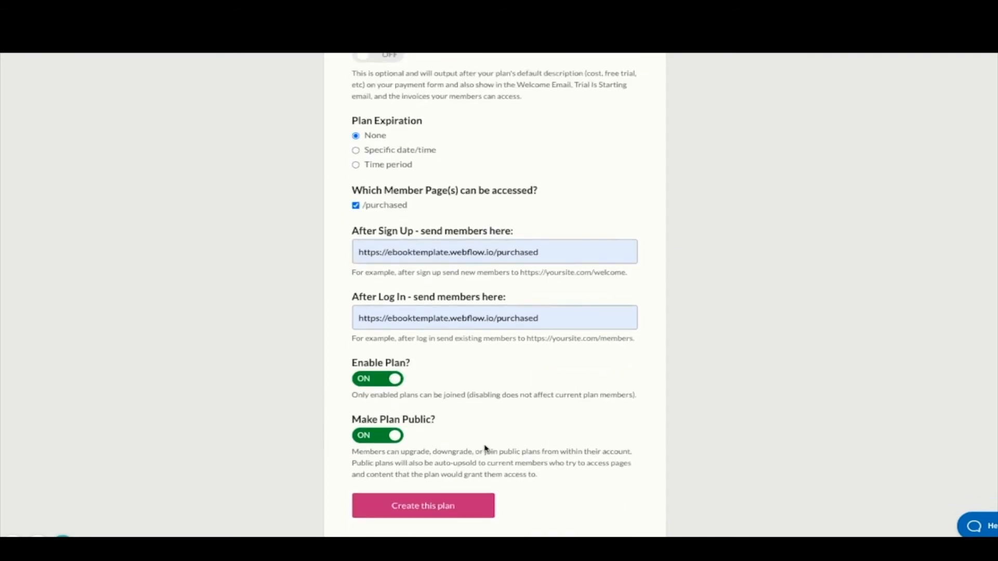
left_click(439, 514)
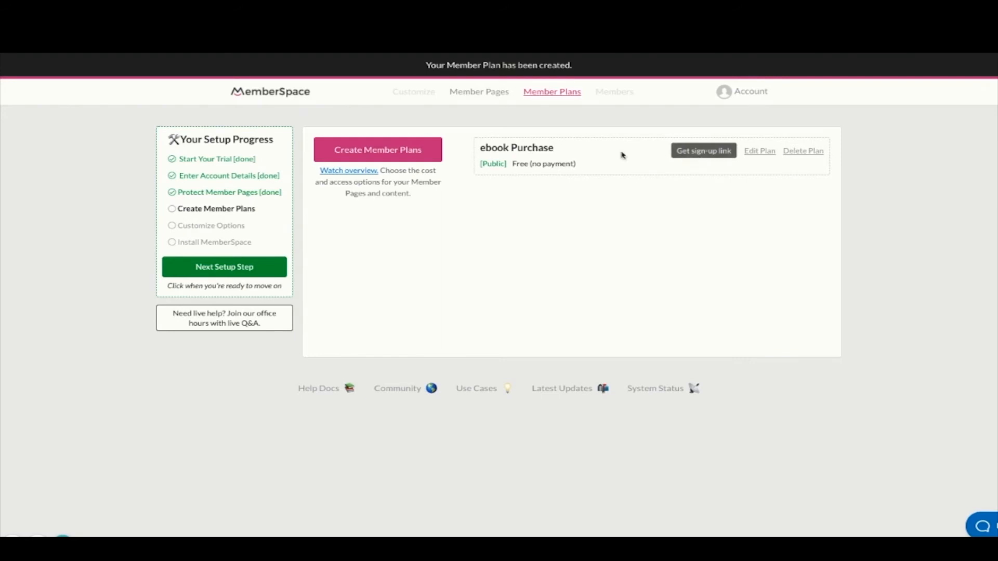
Copy the ebook Purchase plan's sign-up link, switch to Webflow, and paste it as the URL of the home page's Buy Now button.
left_click(697, 156)
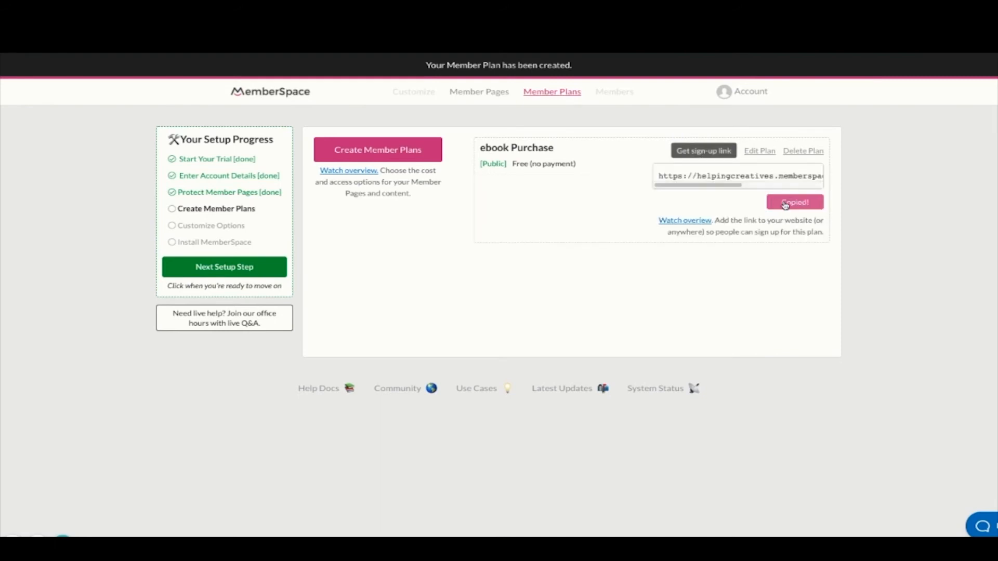
left_click(785, 204)
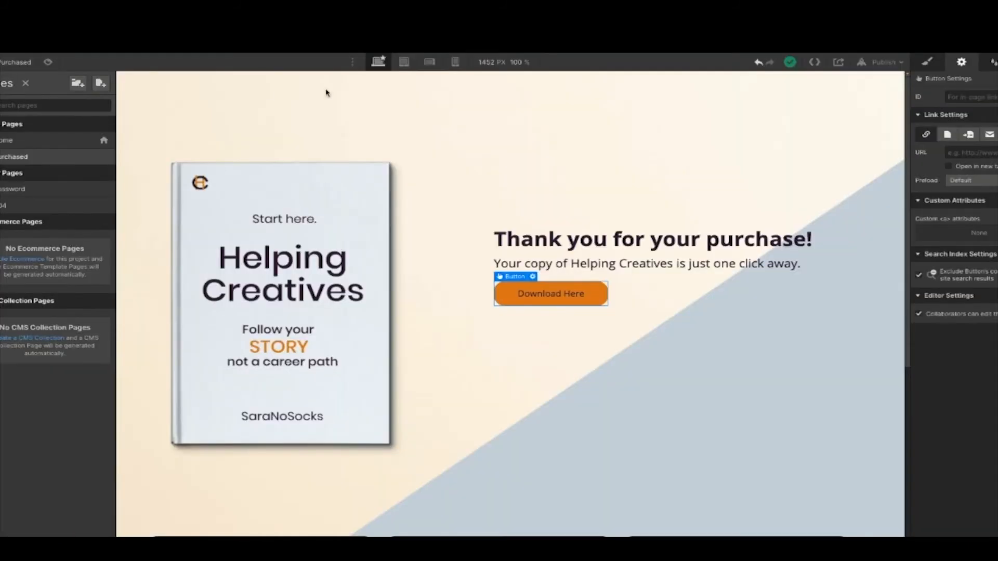
left_click(8, 142)
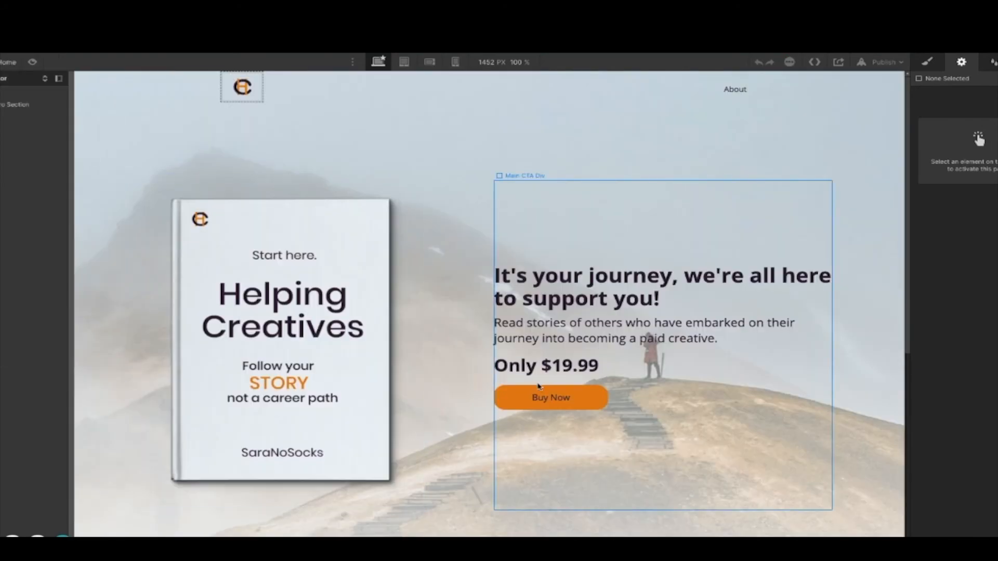
left_click(537, 397)
left_click(976, 152)
key("ctrl+v")
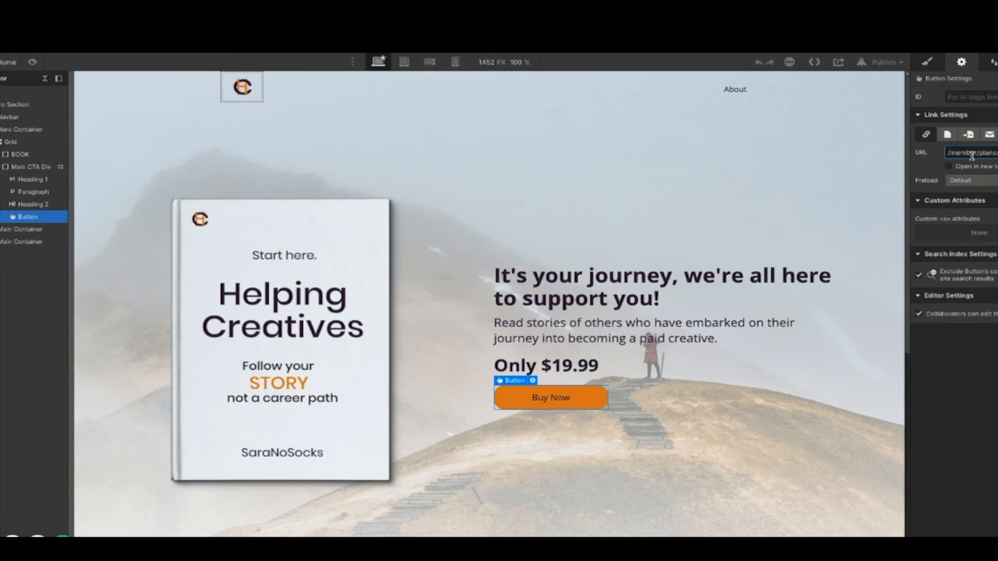
left_click(799, 166)
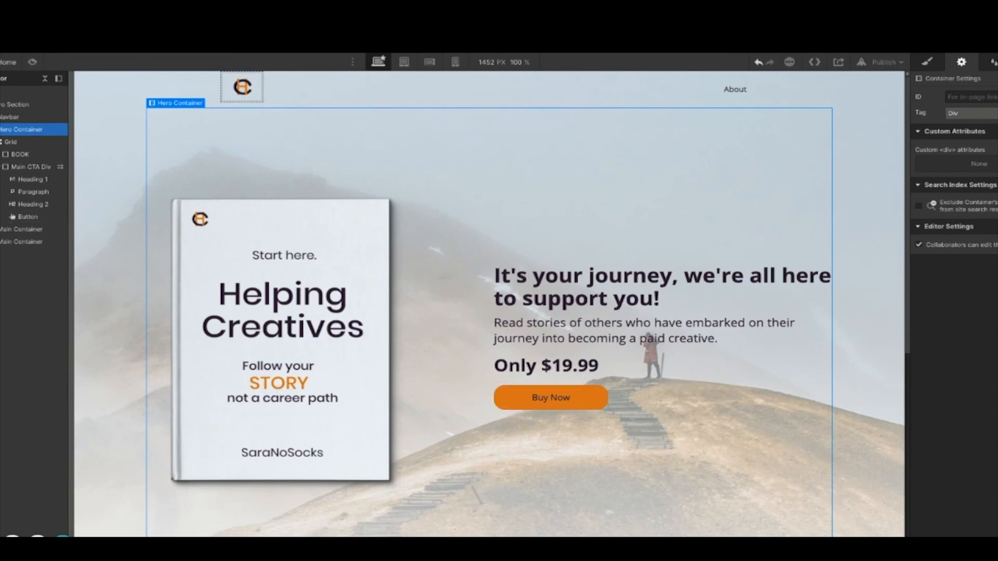
Switch back to MemberSpace and advance the setup to Customize Options.
left_click(312, 32)
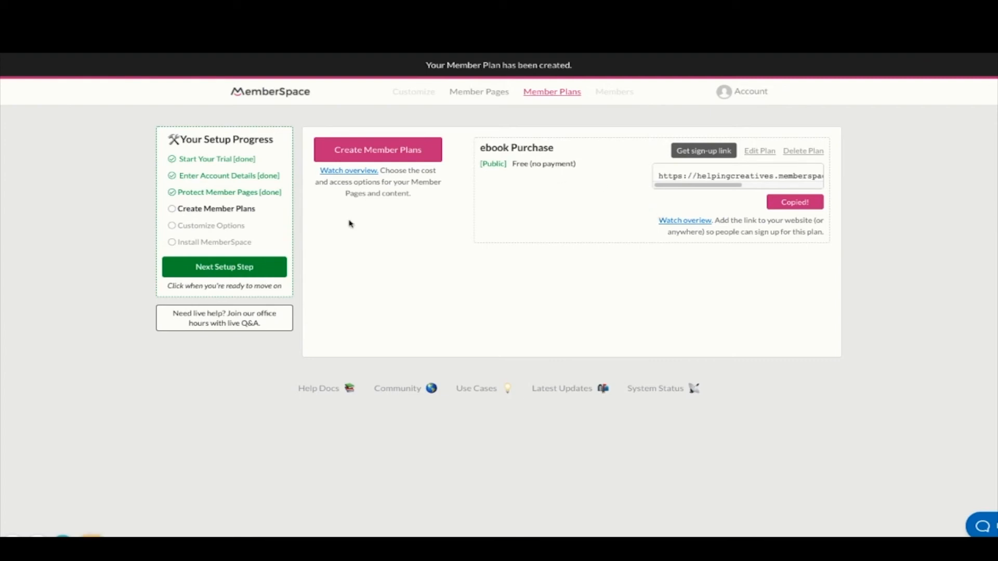
left_click(246, 267)
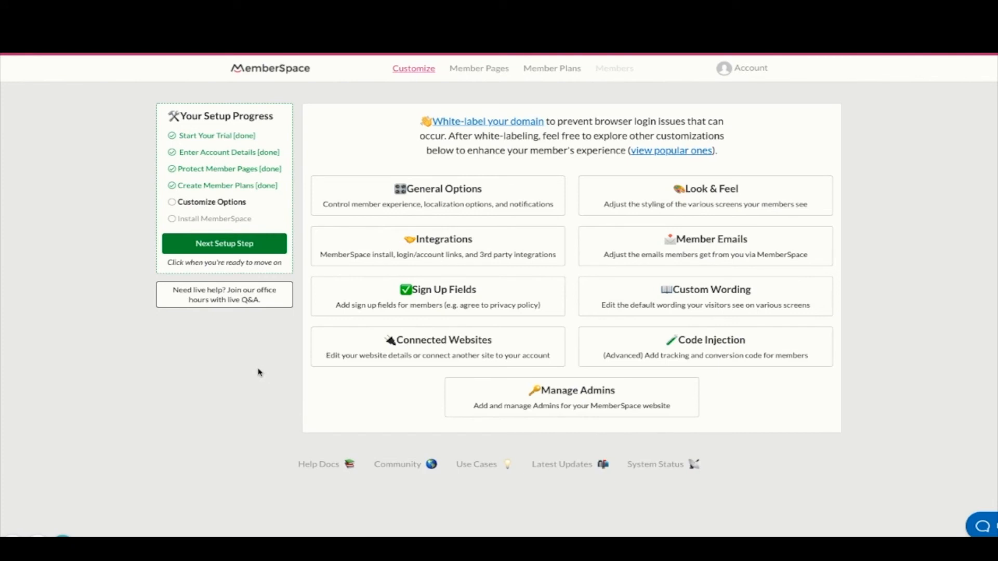
Advance the setup to Install MemberSpace and turn off the optional Login / Account button display.
left_click(390, 242)
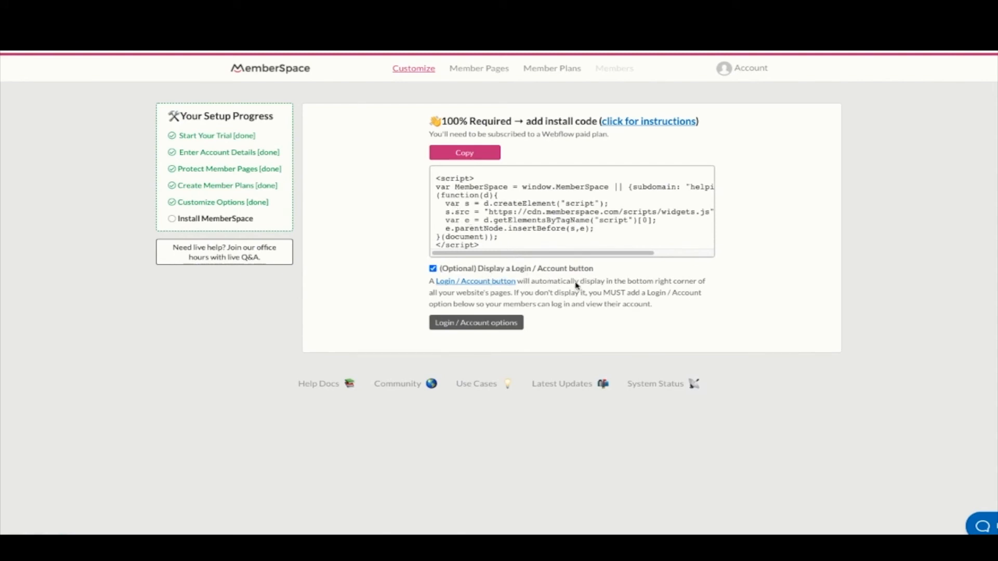
left_click(433, 269)
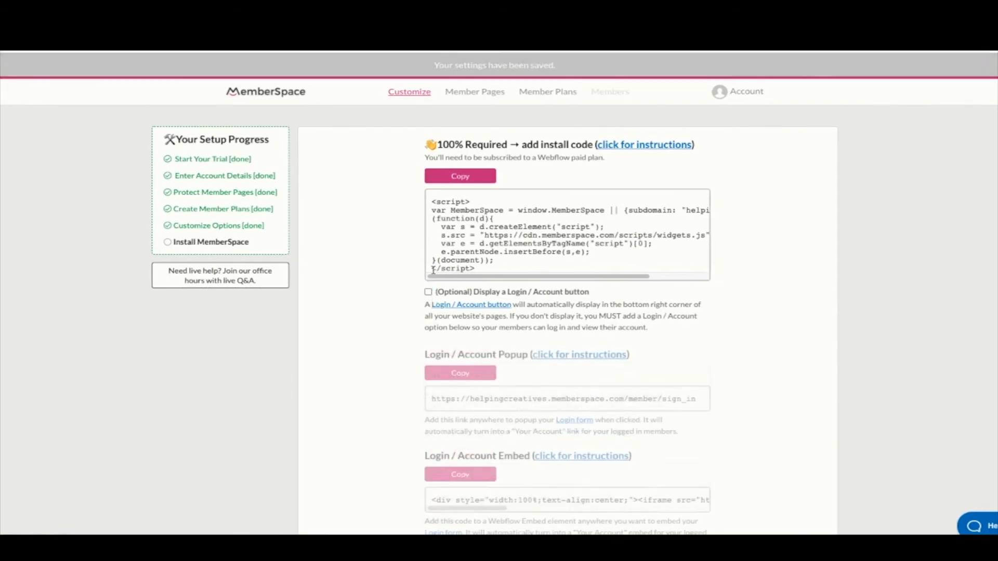
Copy the MemberSpace install code, switch to Webflow, save it in the eBook Template project's head code, and publish to ebooktemplate.webflow.io.
left_click(465, 177)
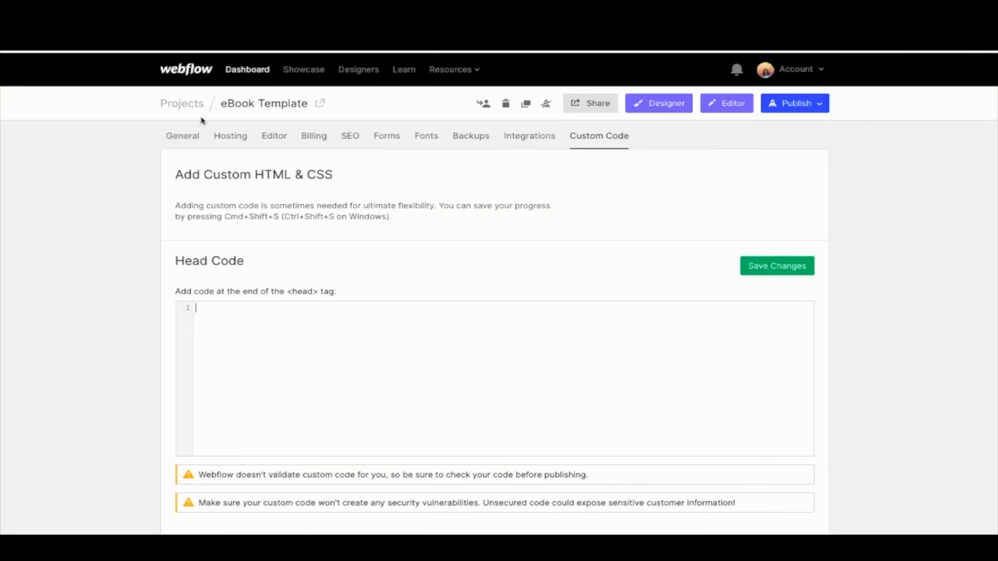
left_click(210, 309)
key("ctrl+v")
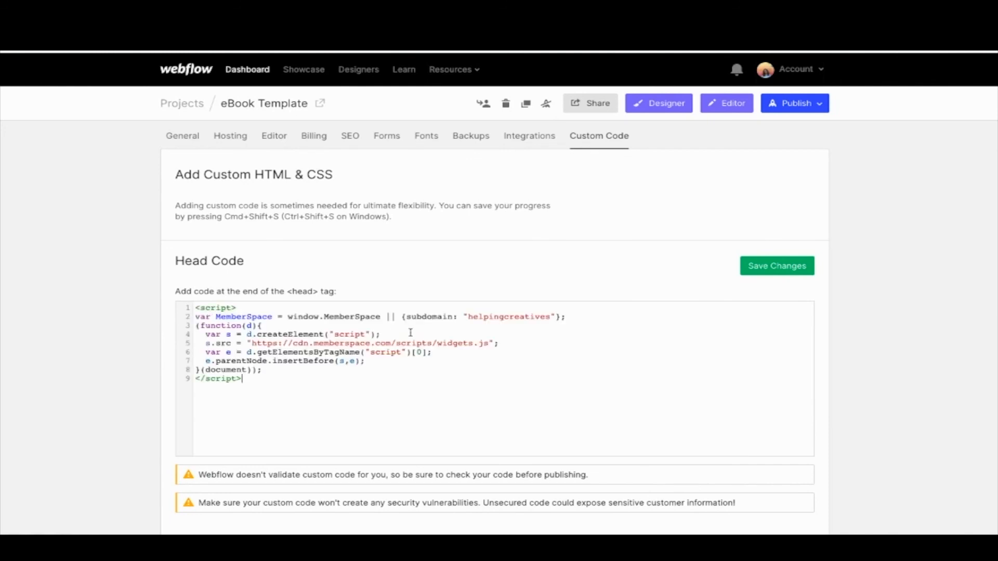
left_click(774, 269)
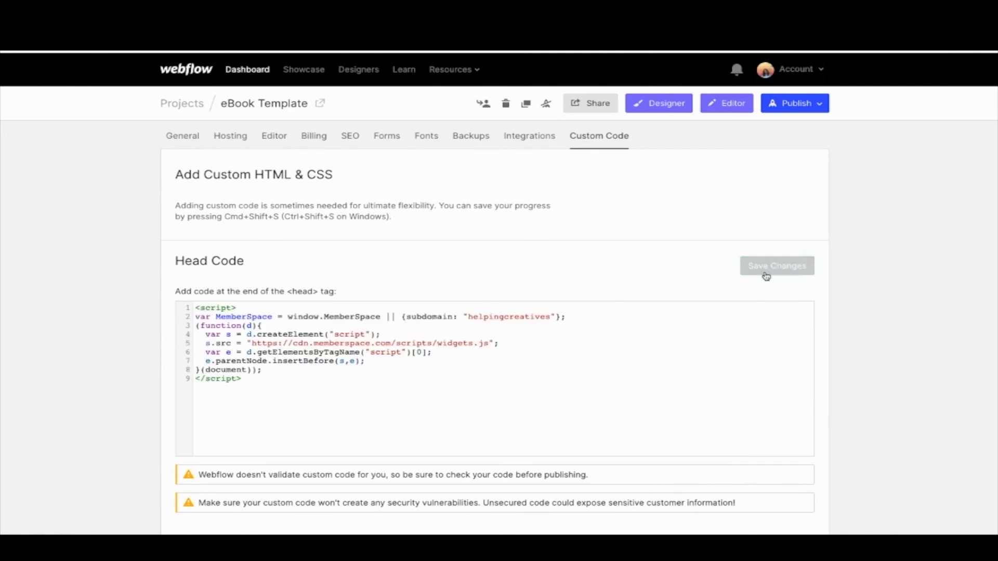
left_click(820, 107)
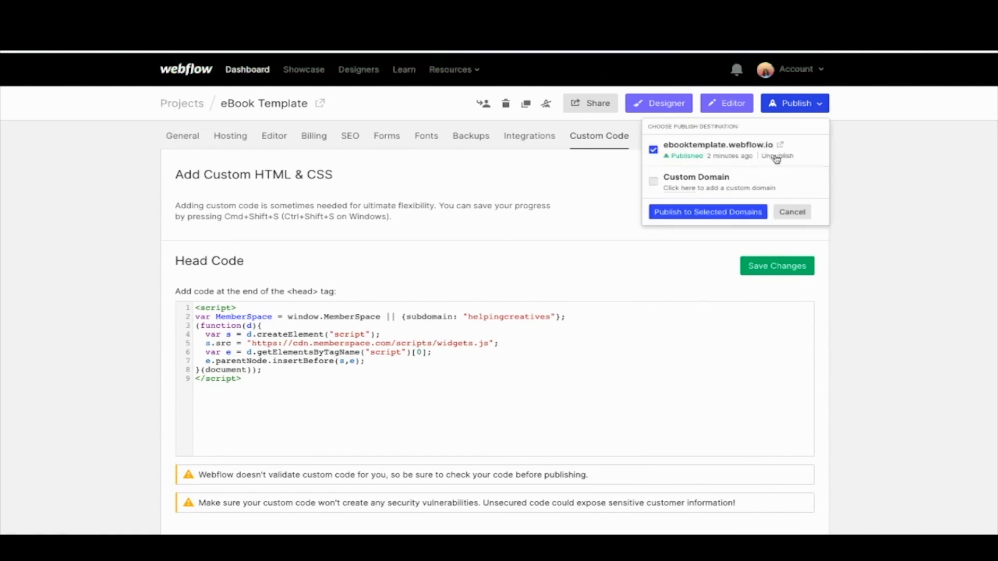
left_click(727, 214)
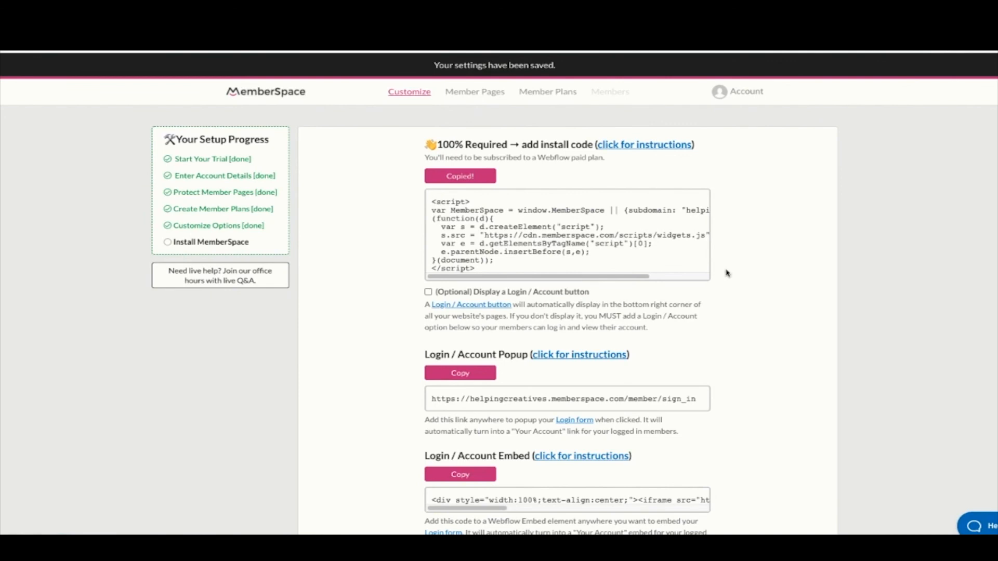
Switch back to MemberSpace and check the protected /purchased page and its assigned plan in Member Pages.
scroll(727, 273, "down", 1)
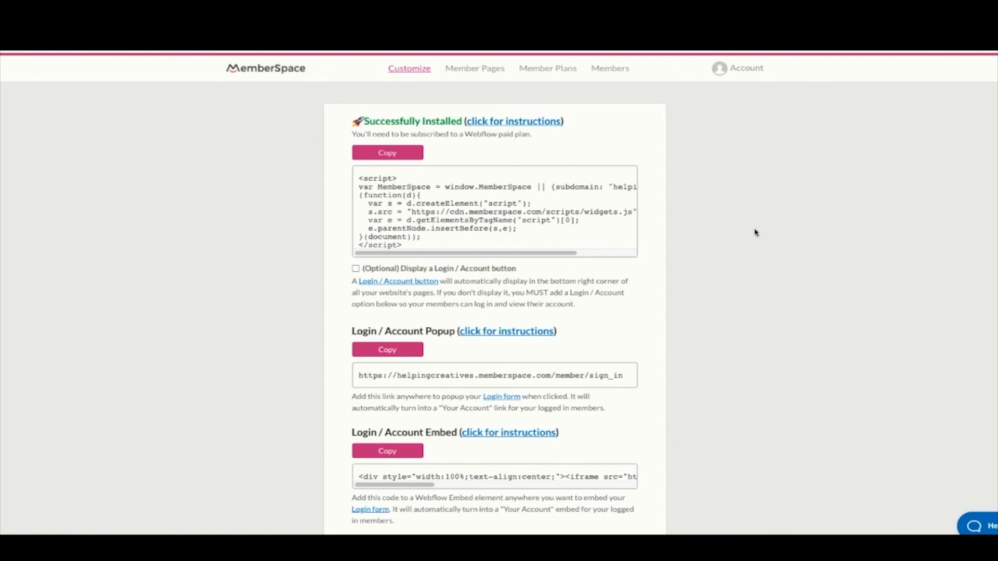
left_click(462, 72)
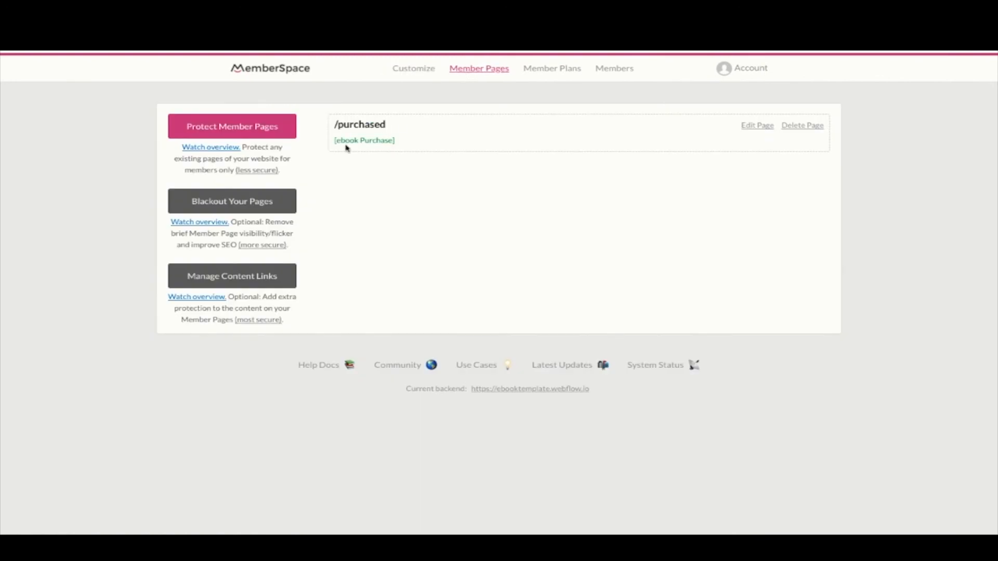